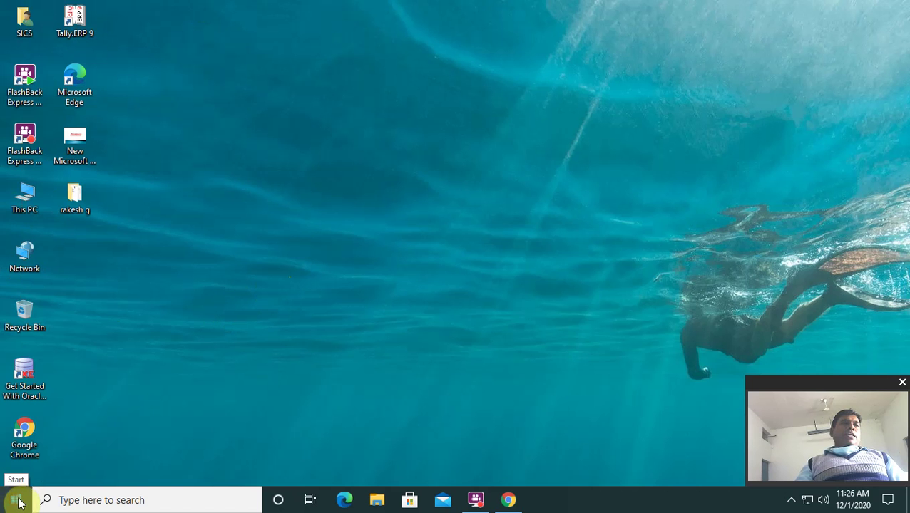
key("super")
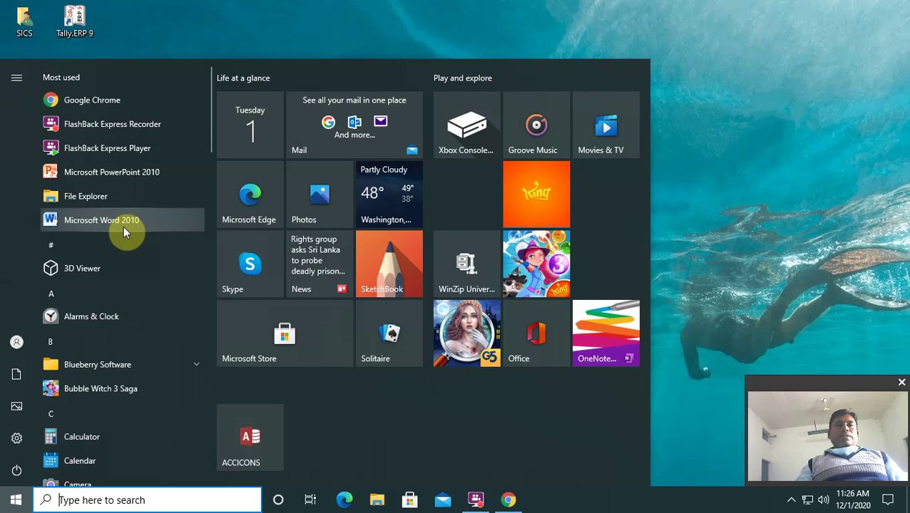
left_click(735, 199)
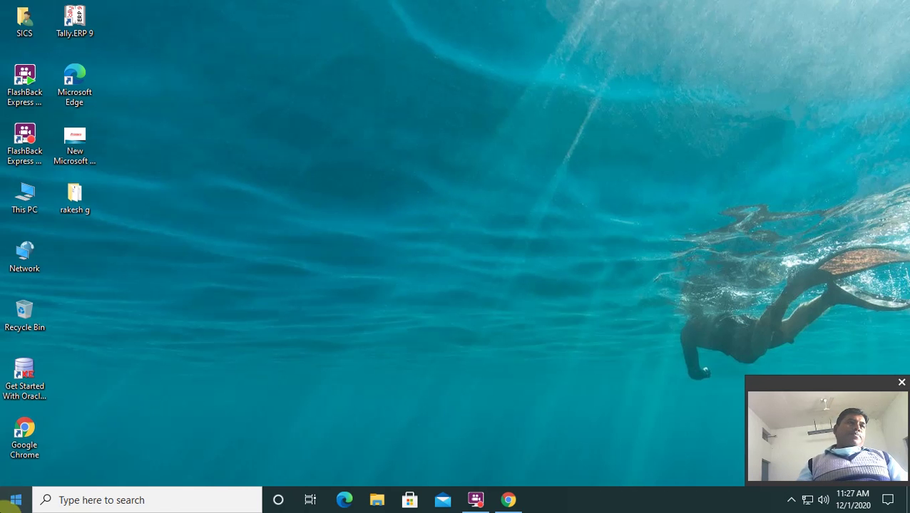
left_click(15, 501)
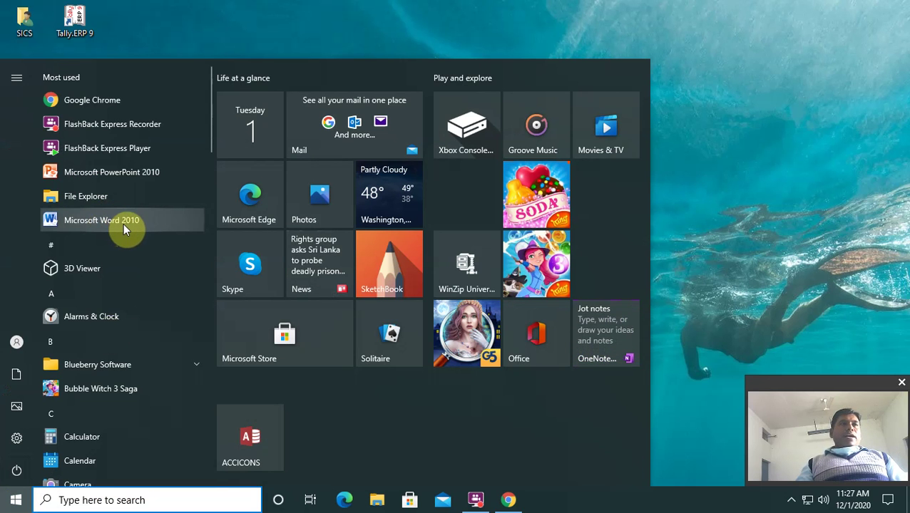
left_click(66, 500)
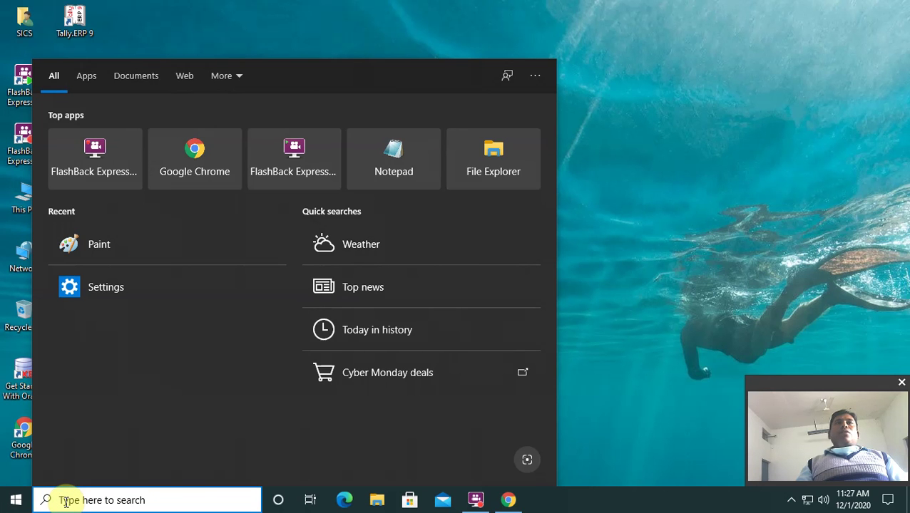
Launch Microsoft Word 2010 from the installed programs and dismiss the Office Activation Wizard.
left_click(11, 505)
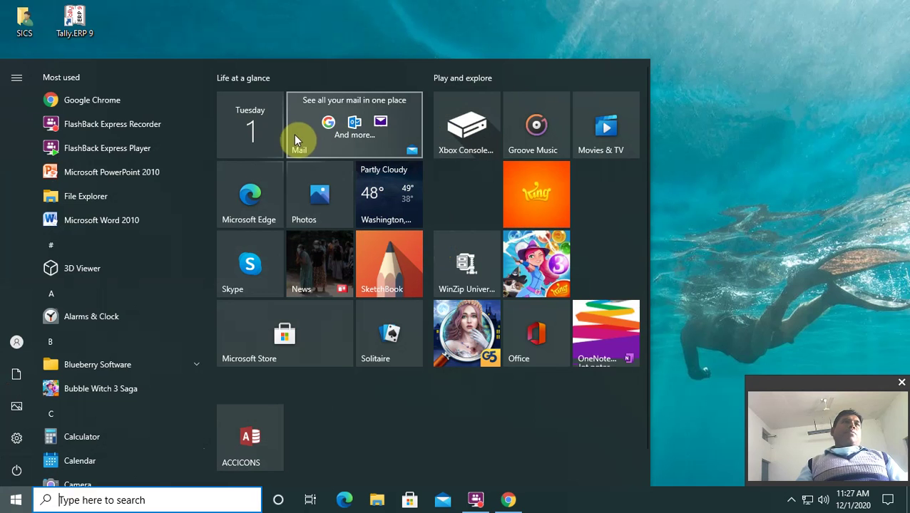
left_click(196, 365)
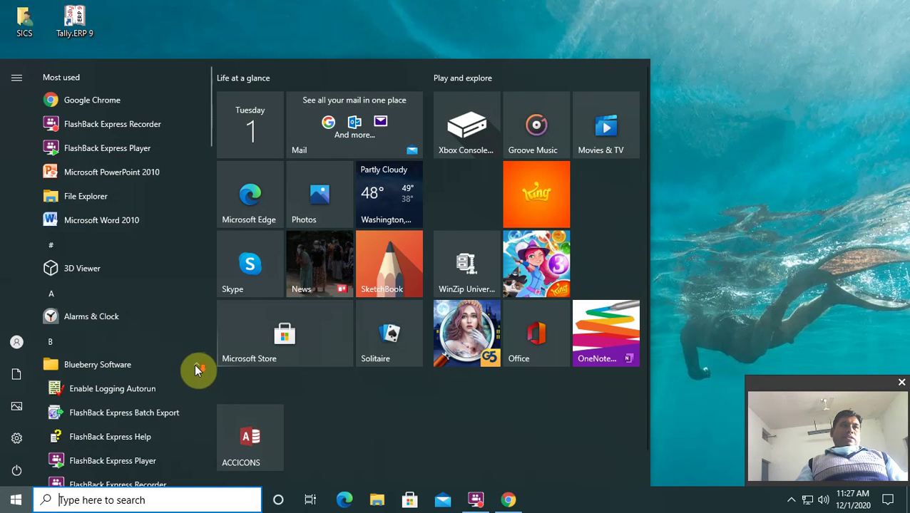
scroll(199, 296, "down", 1)
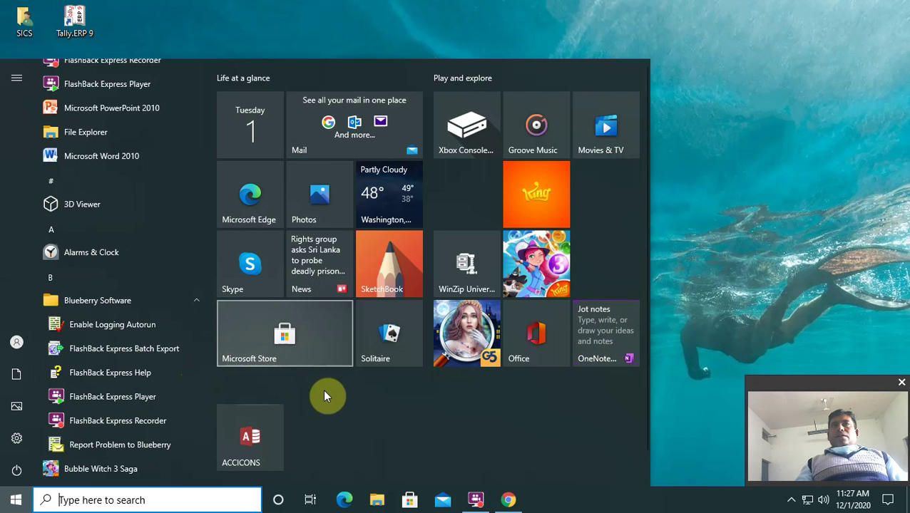
mouse_move(332, 400)
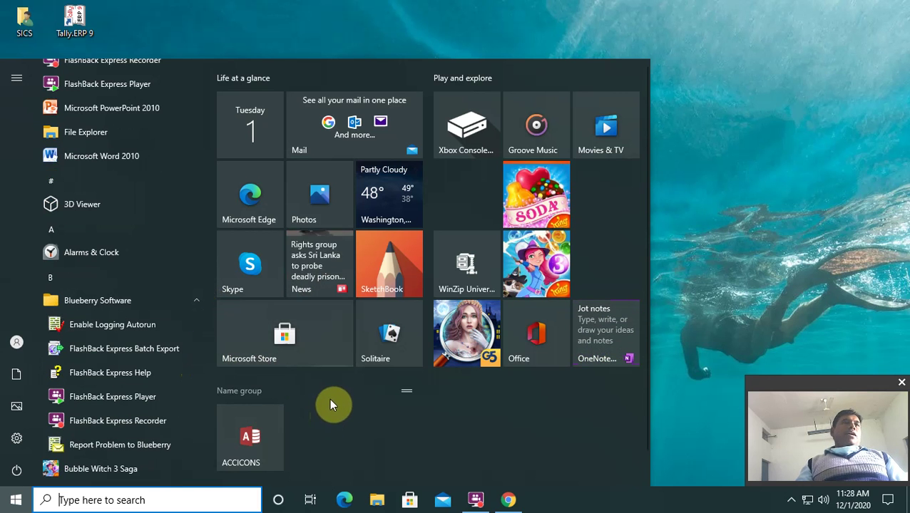
scroll(330, 405, "down", 1)
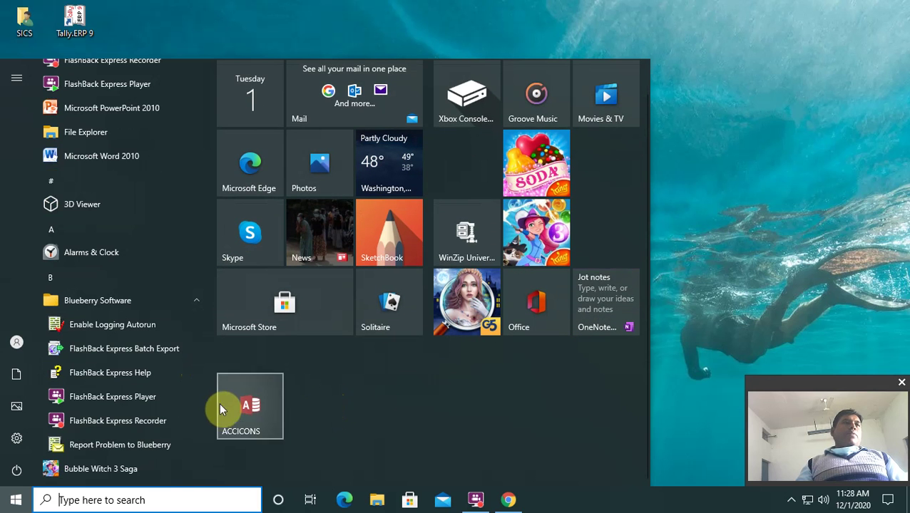
left_click(101, 157)
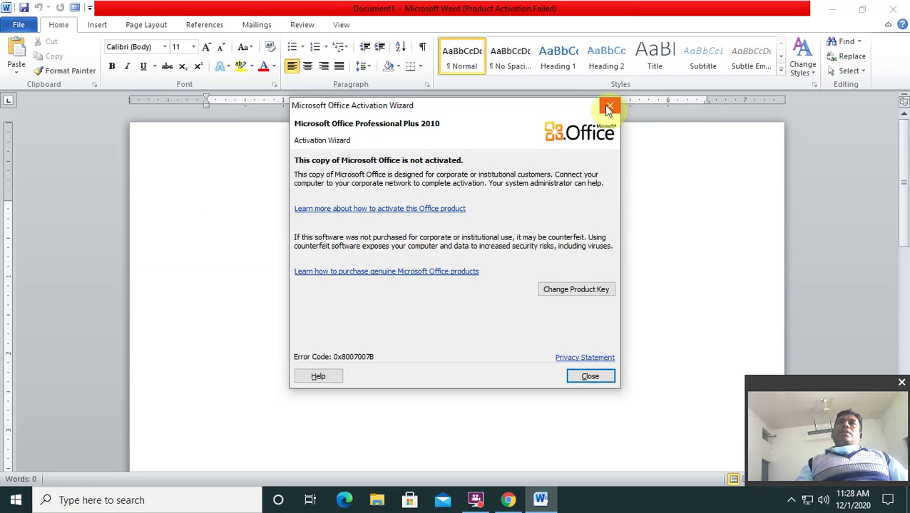
left_click(608, 108)
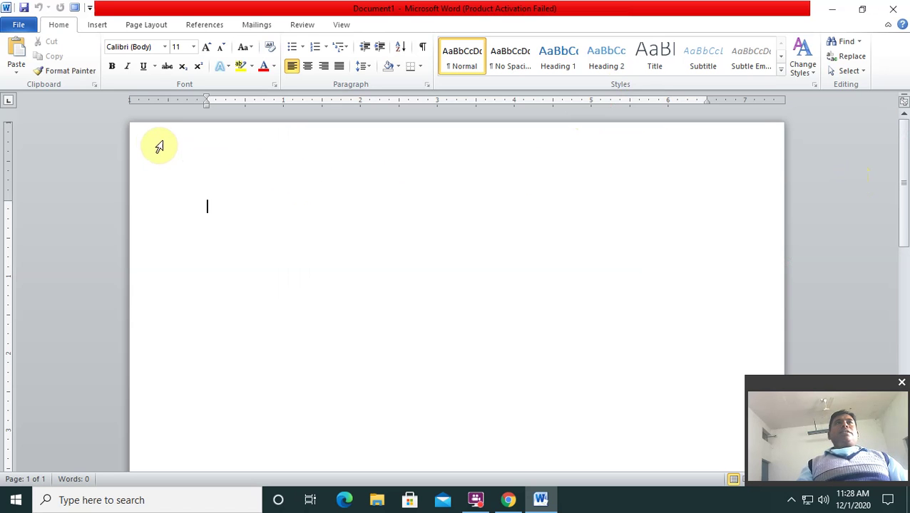
Minimize the blank document's window and restore it.
left_click(205, 207)
left_click_drag(205, 207, 288, 211)
left_click(244, 227)
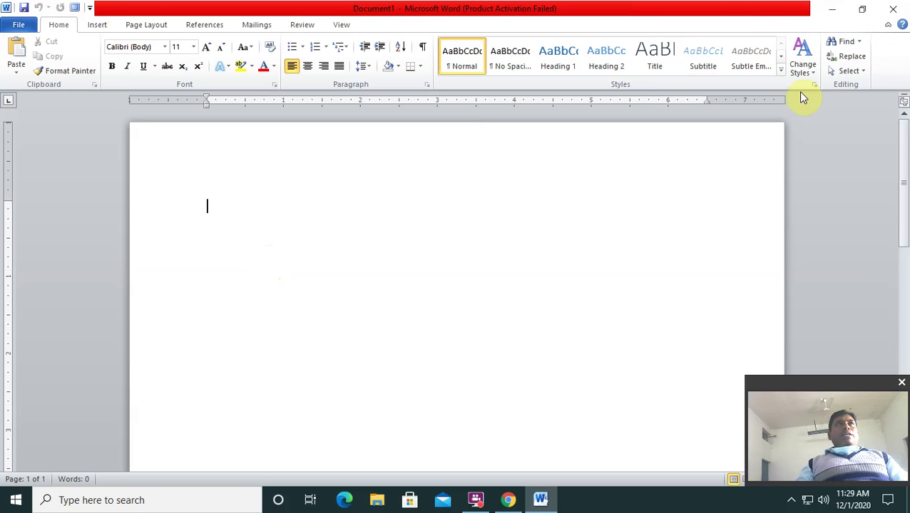
left_click(832, 16)
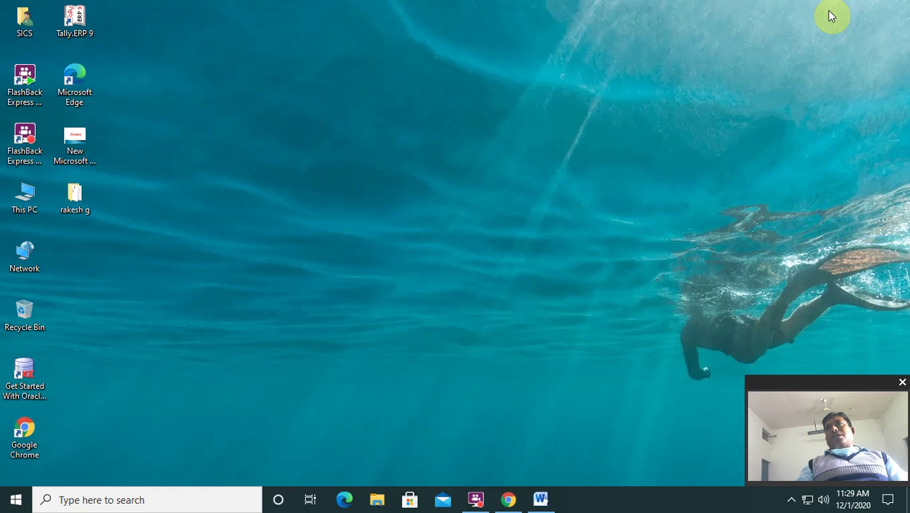
left_click(542, 502)
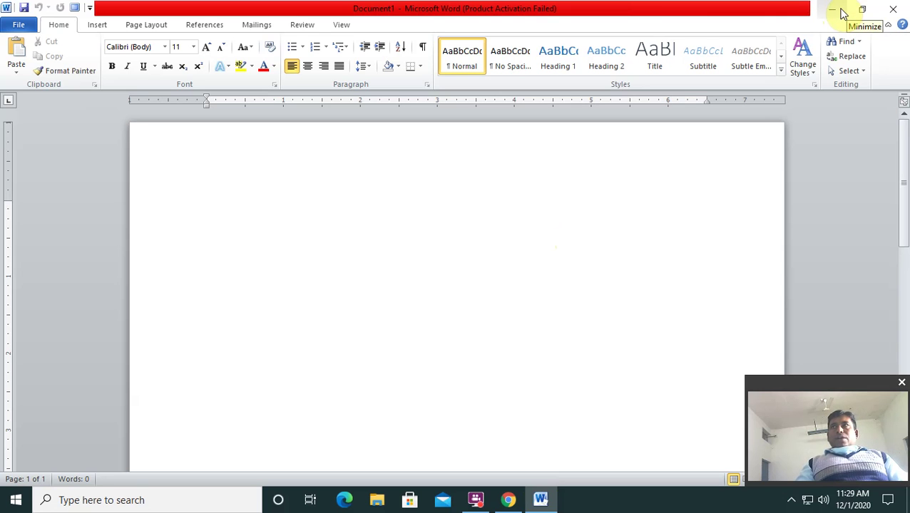
left_click_drag(904, 141, 895, 192)
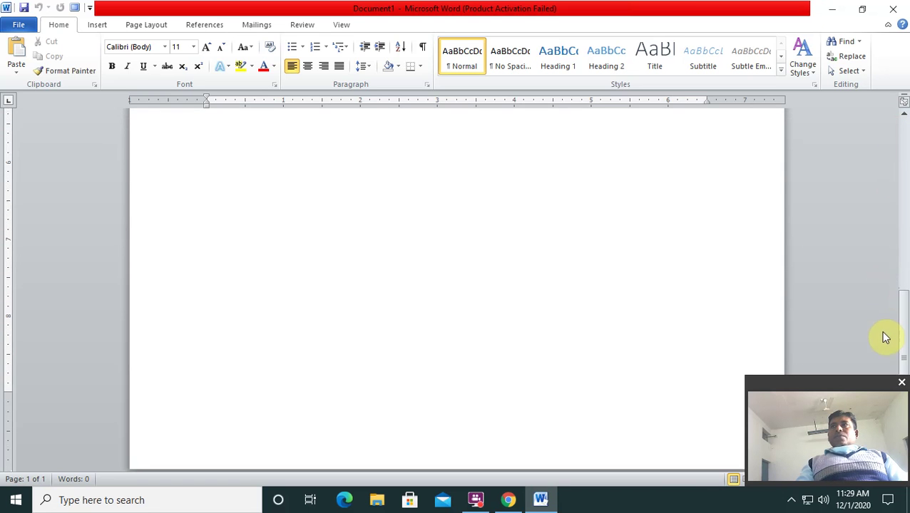
left_click_drag(890, 260, 897, 134)
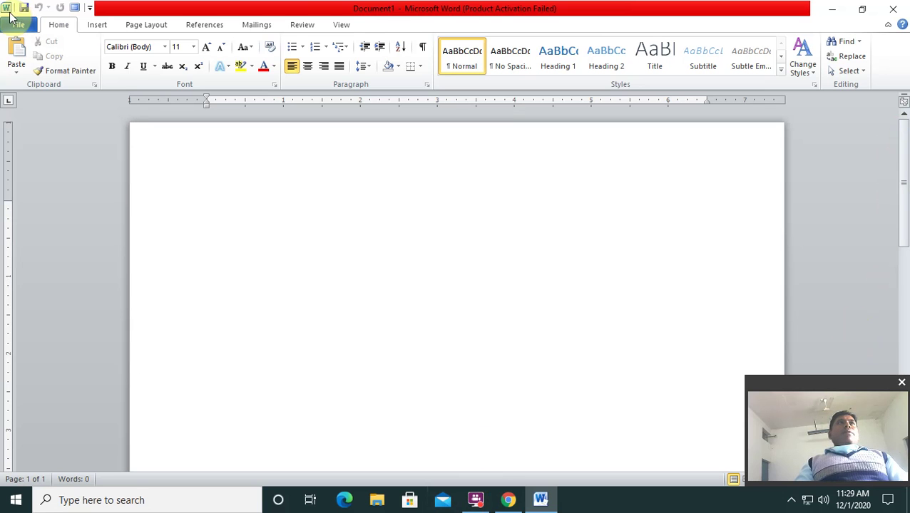
left_click(90, 11)
left_click(299, 239)
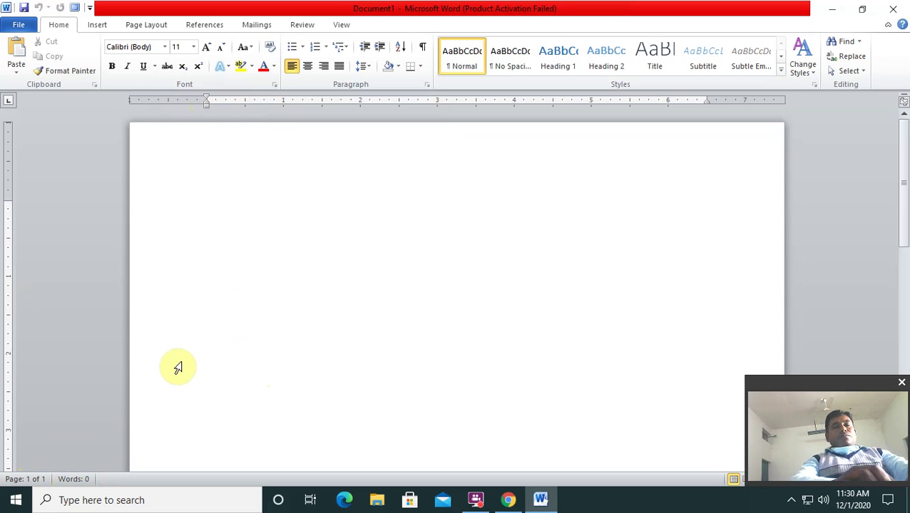
Enter the text "Sadguru seva" on the first line of the blank document, correcting the mistyped letters.
type("sad")
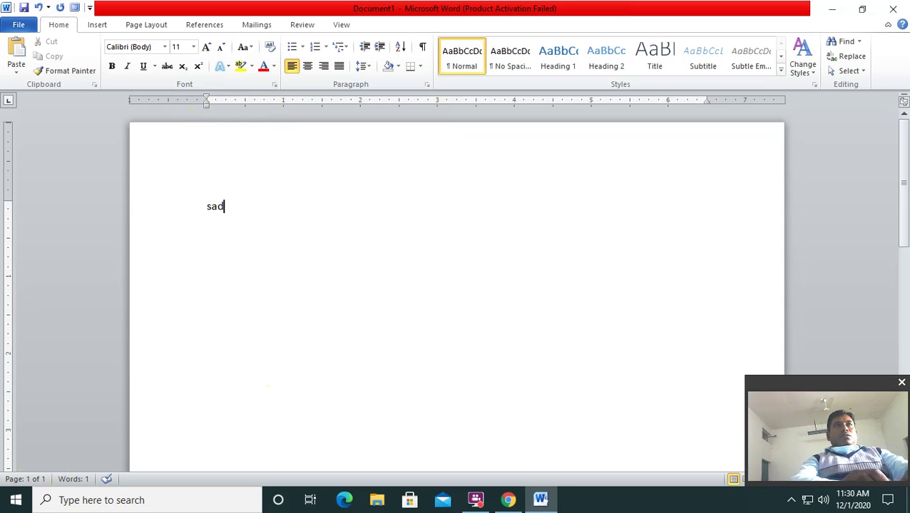
type("eu=")
key("BackSpace")
key("BackSpace")
key("BackSpace")
key("BackSpace")
key("BackSpace")
key("BackSpace")
type("sa")
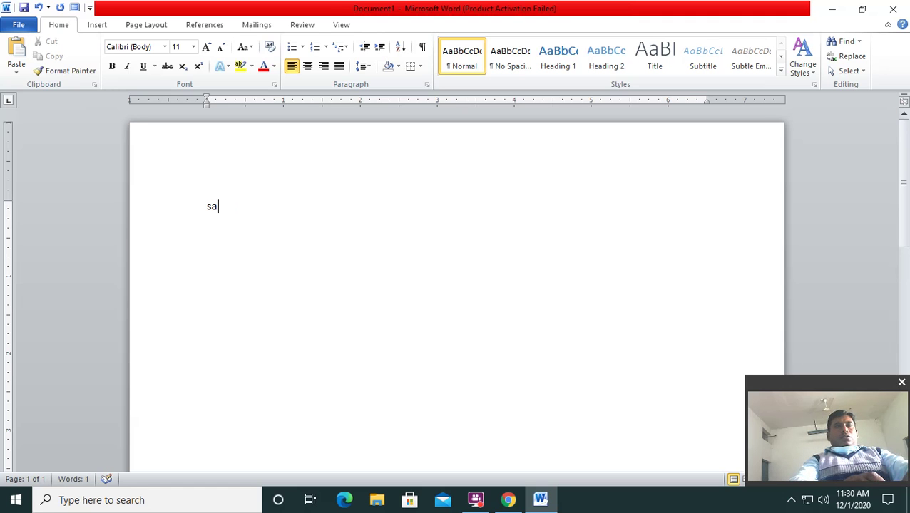
type("dguru")
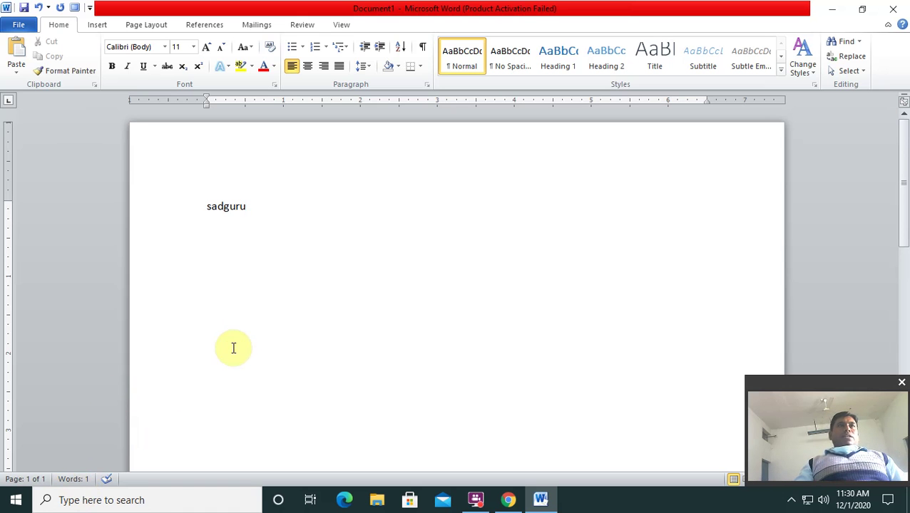
type(" seva")
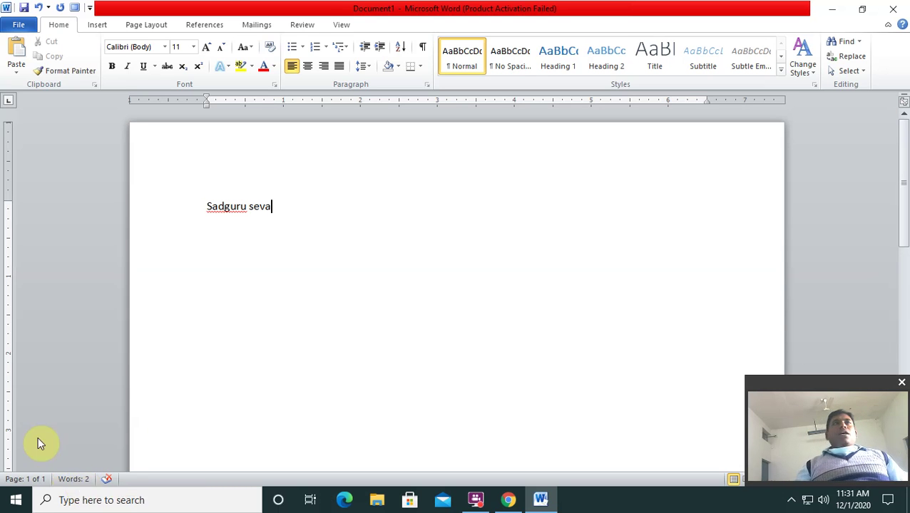
Replace the letter g in the first word with d so that it reads "Sadduru".
left_click(205, 209)
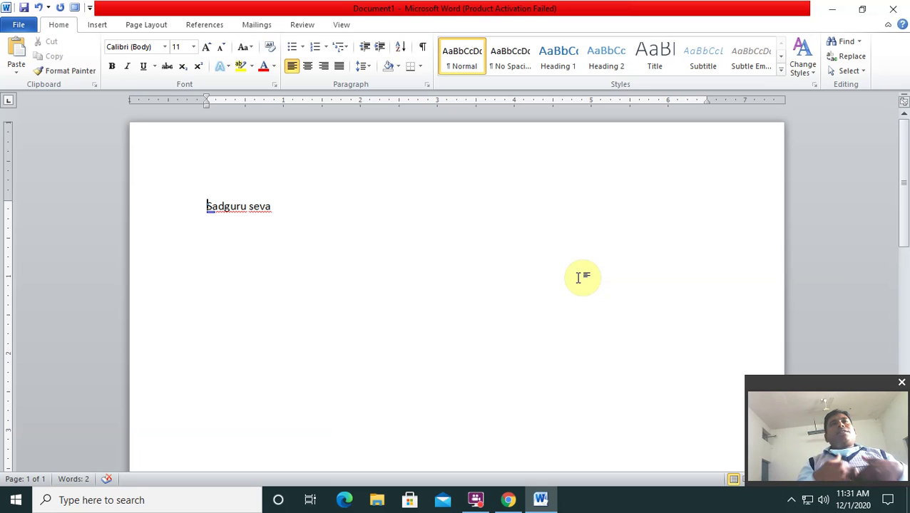
left_click(229, 207)
key("BackSpace")
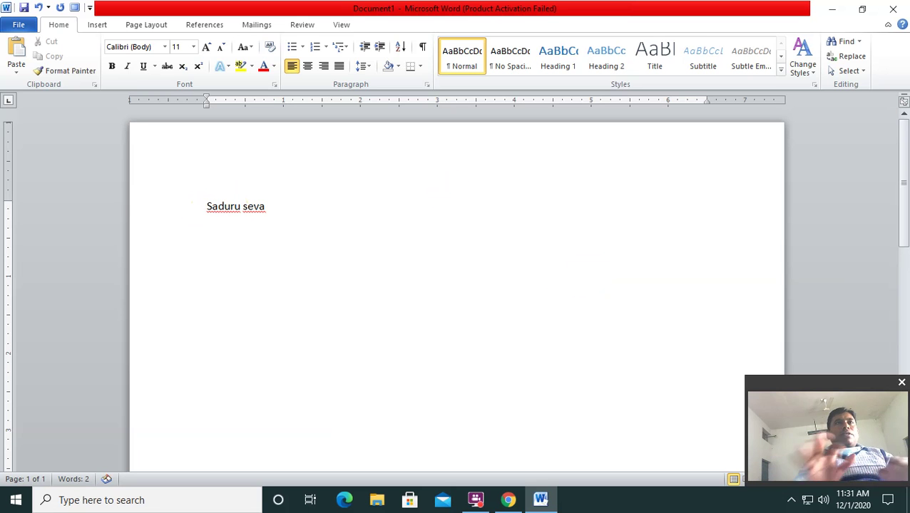
type("dg")
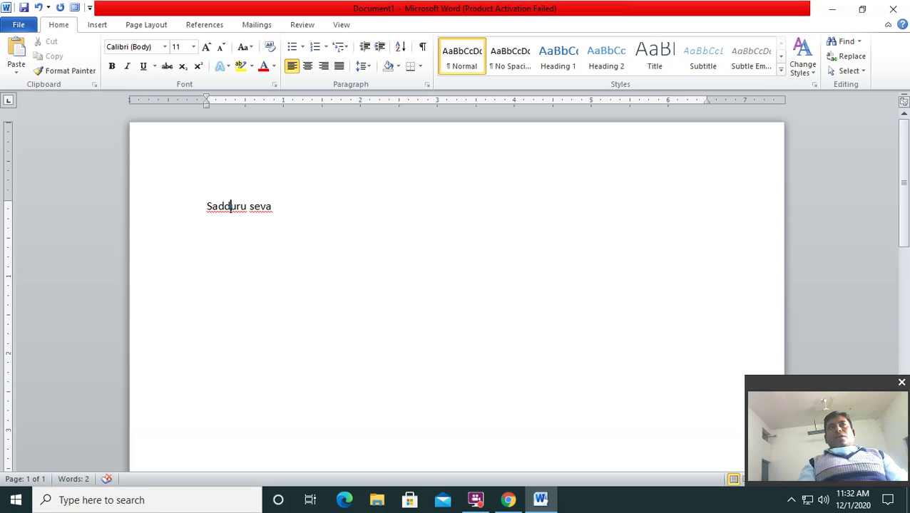
Copy the "Sadduru seva" line and paste it seven times, starting at the end of the same line.
left_click(204, 206)
left_click_drag(203, 207, 283, 209)
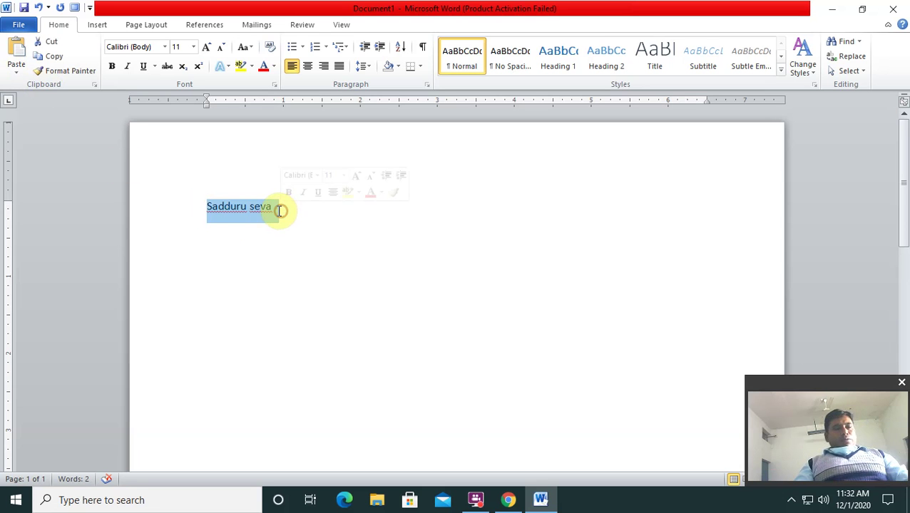
left_click(292, 203)
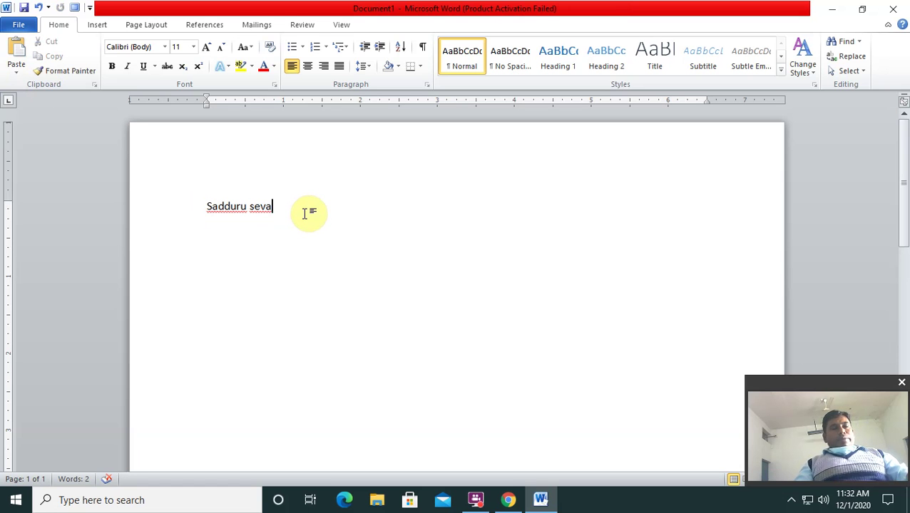
key("ctrl+v")
key("ctrl+v")
key("ctrl+v")
key("ctrl+v")
key("ctrl+v")
key("ctrl+v")
key("ctrl+v")
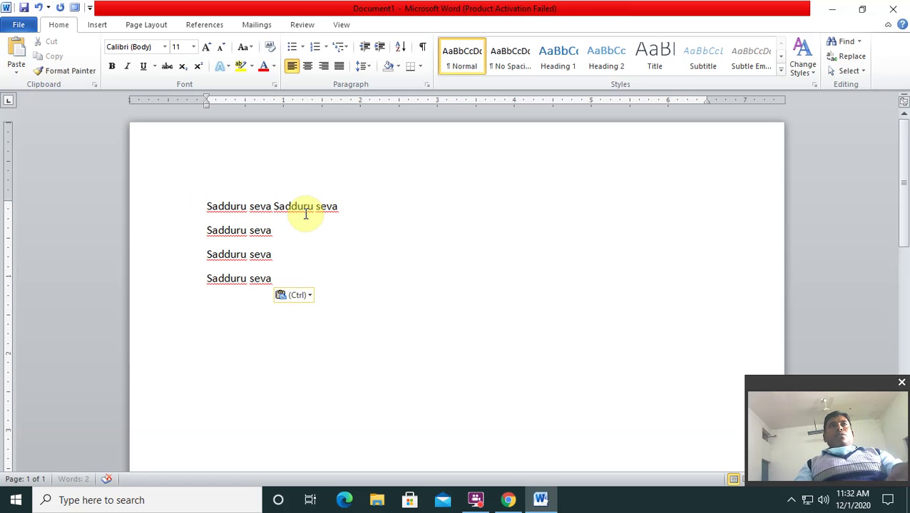
key("Return")
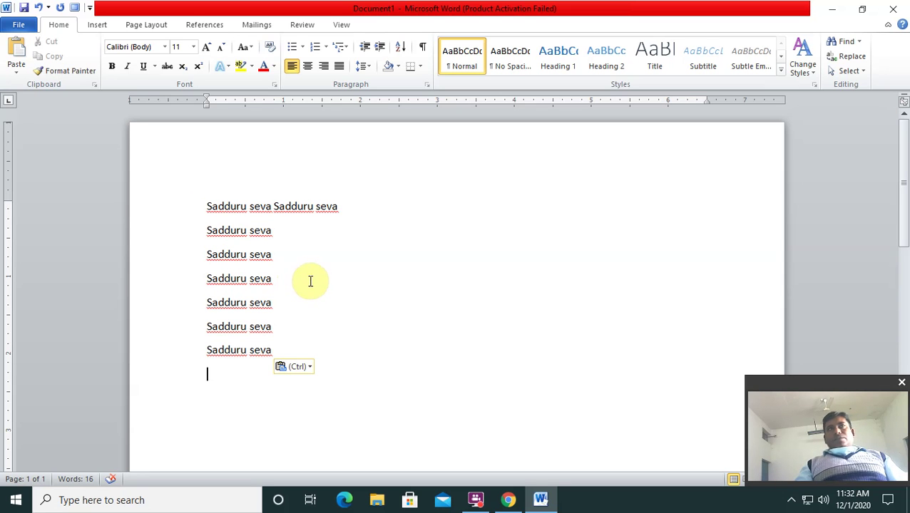
Move the second line's text to the end of the first line, and delete all the text in the document.
left_click(206, 231)
left_click_drag(246, 227, 348, 207)
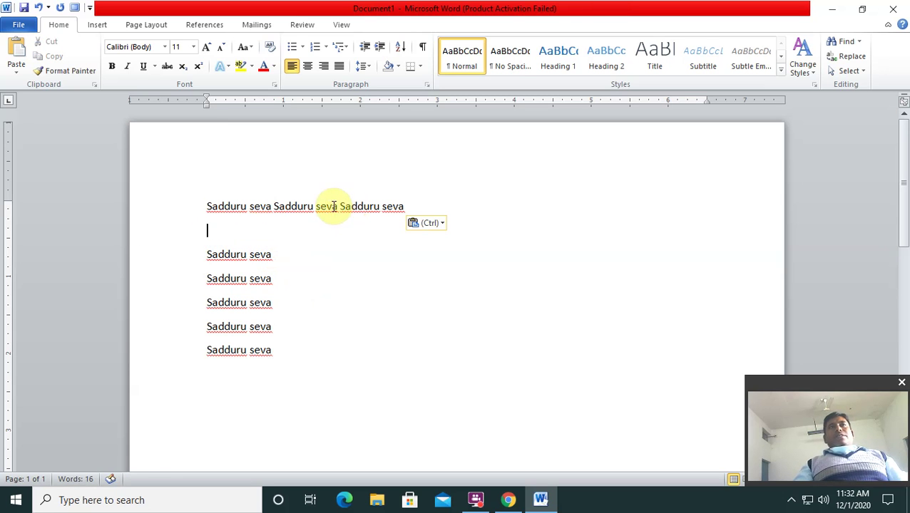
left_click(201, 251)
left_click_drag(201, 251, 270, 256)
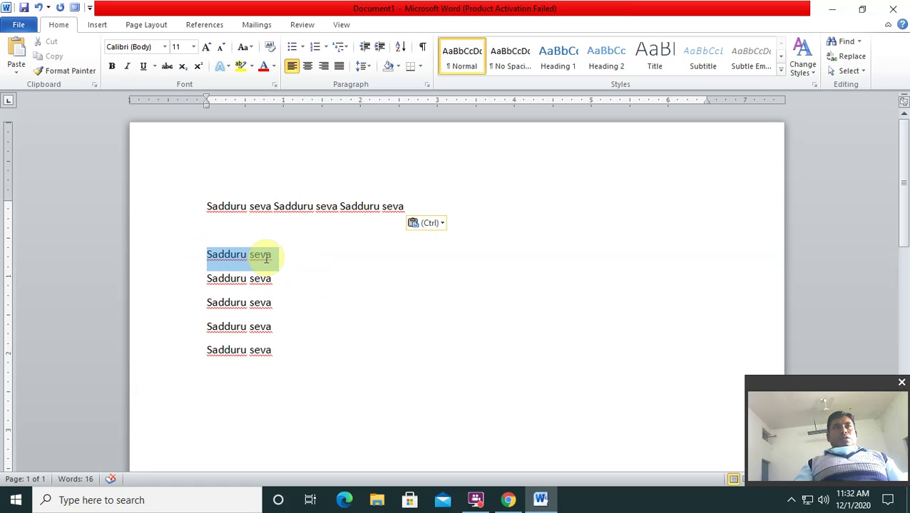
left_click_drag(203, 206, 333, 365)
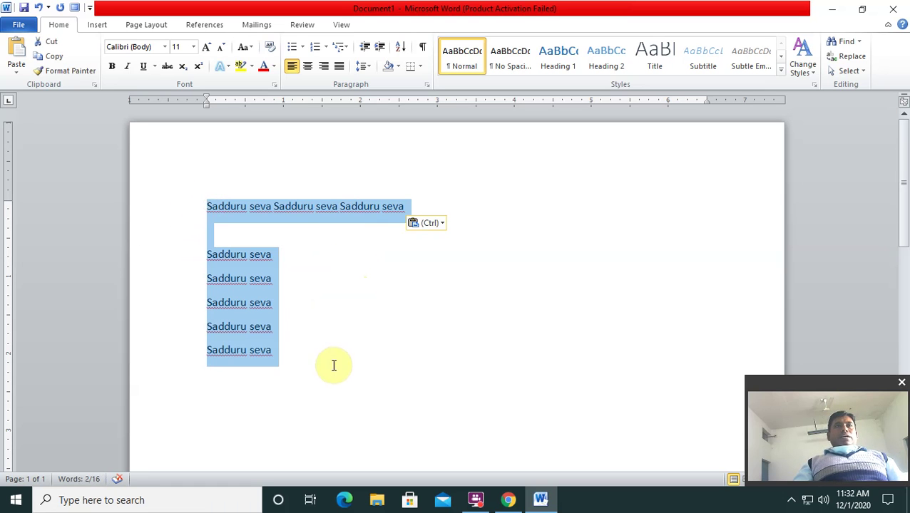
key("Delete")
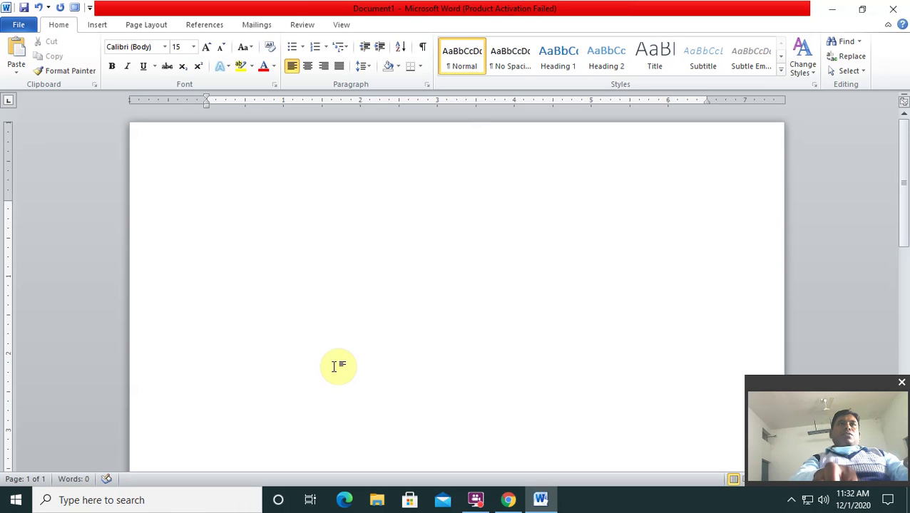
Increase the font size to 19 for the new text on the empty page.
key("ctrl+bracketright")
key("ctrl+bracketright")
key("ctrl+bracketright")
Enter the text "Sadguru Seva Sangh Trust" at the start of the empty page.
type("A")
key("BackSpace")
type("Sadguru Seva Sanbg")
key("BackSpace")
key("BackSpace")
key("BackSpace")
type("ngh")
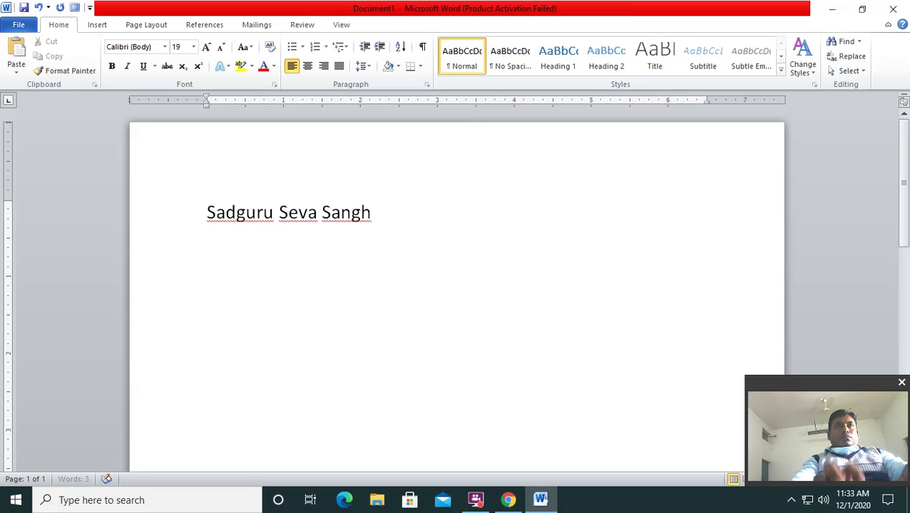
type(" Trust ")
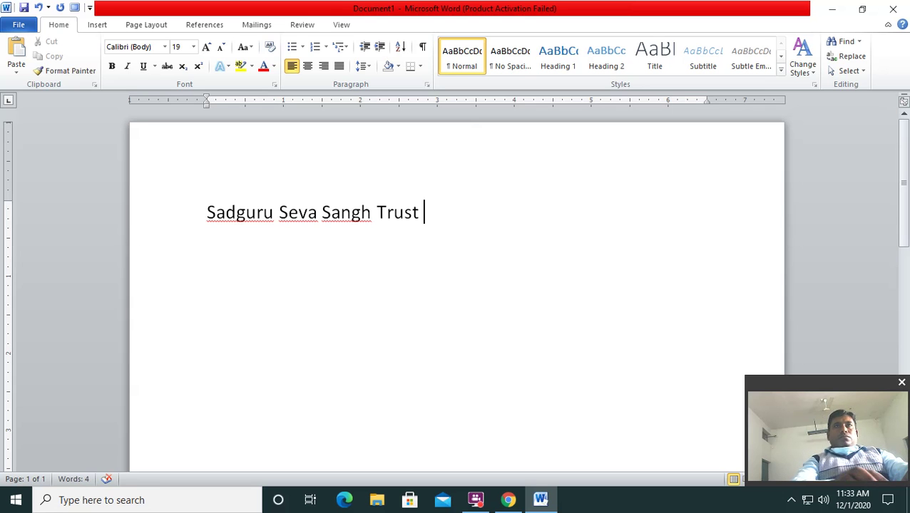
Continue the line with "Jankikund chtirakoot Satna", removing the mistyped word after it.
type("Jankikund chtirakoo")
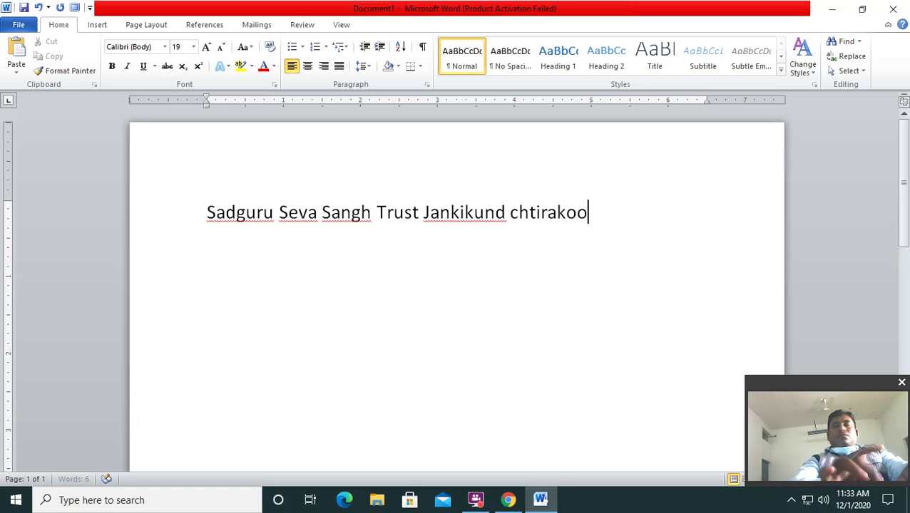
type("t Satna mdah")
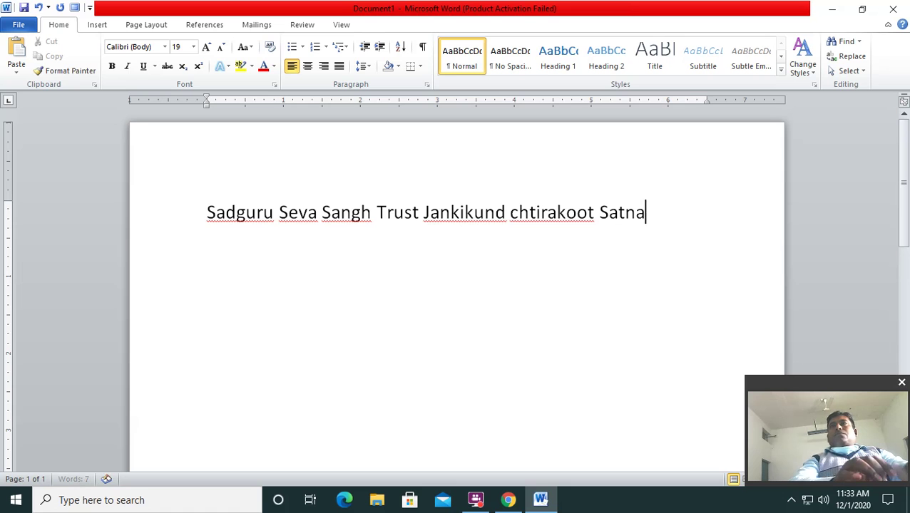
key("BackSpace")
key("BackSpace")
key("BackSpace")
key("BackSpace")
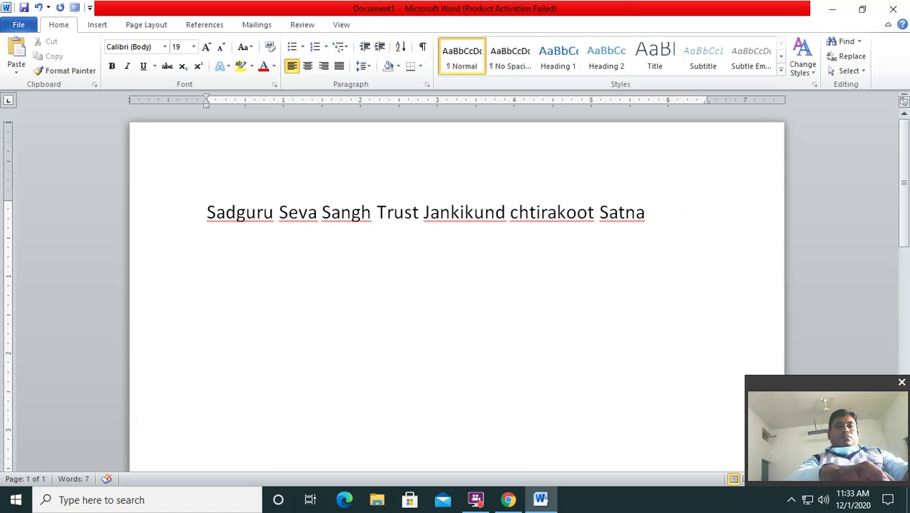
Add "Madhya Pradesh" after "Satna", correcting the spelling of "Madhya".
type("Madhay")
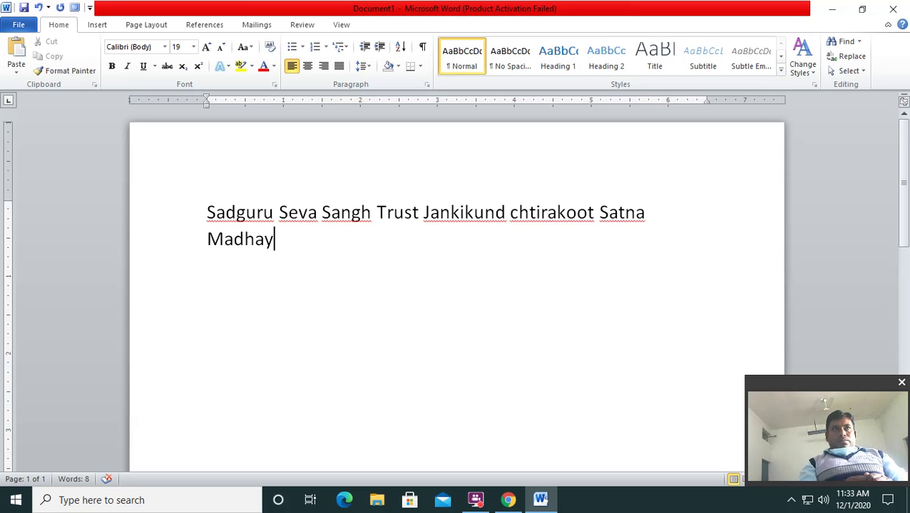
key("BackSpace")
key("BackSpace")
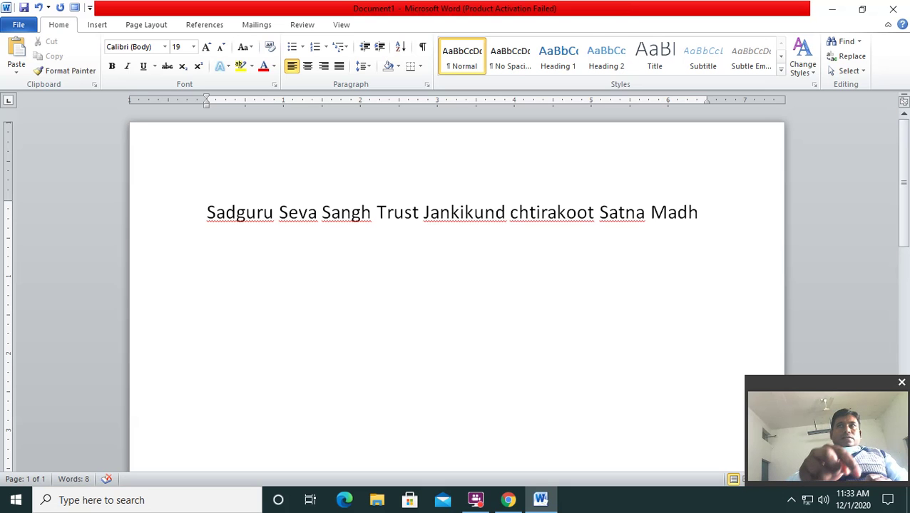
type("y")
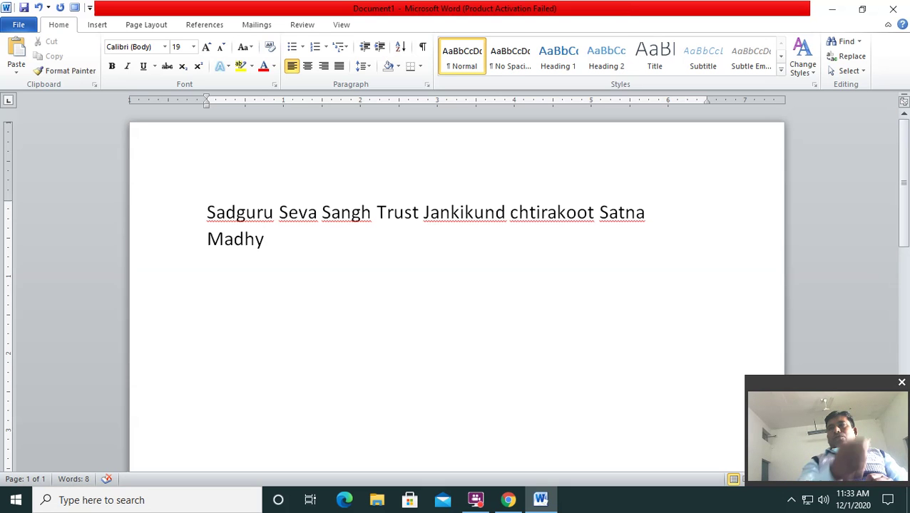
type("a")
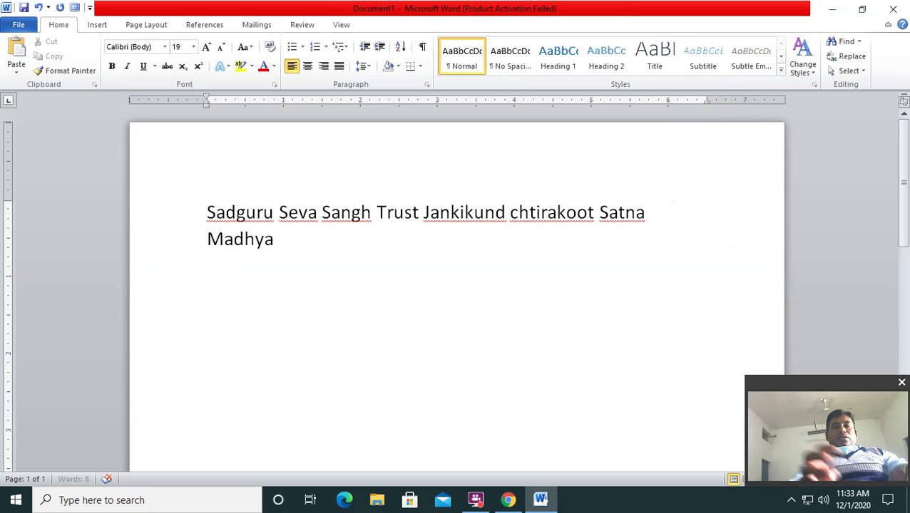
type("Pr")
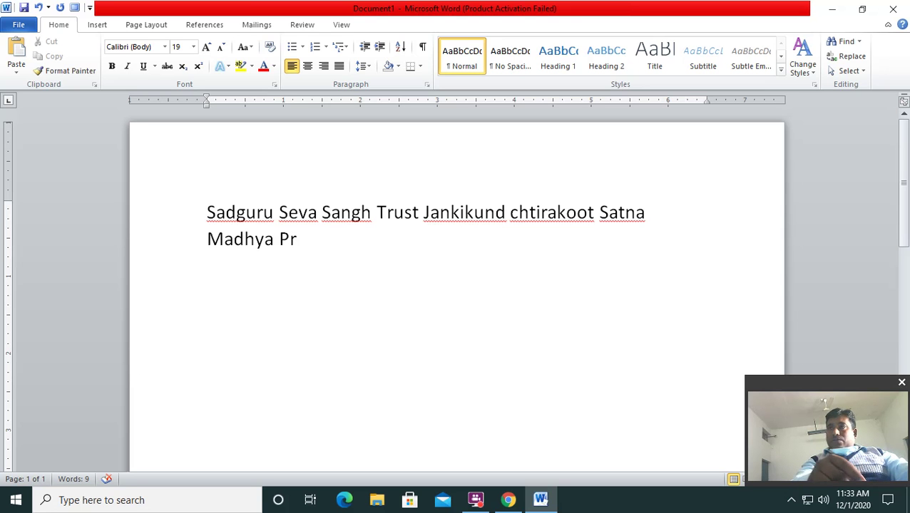
type("adesh")
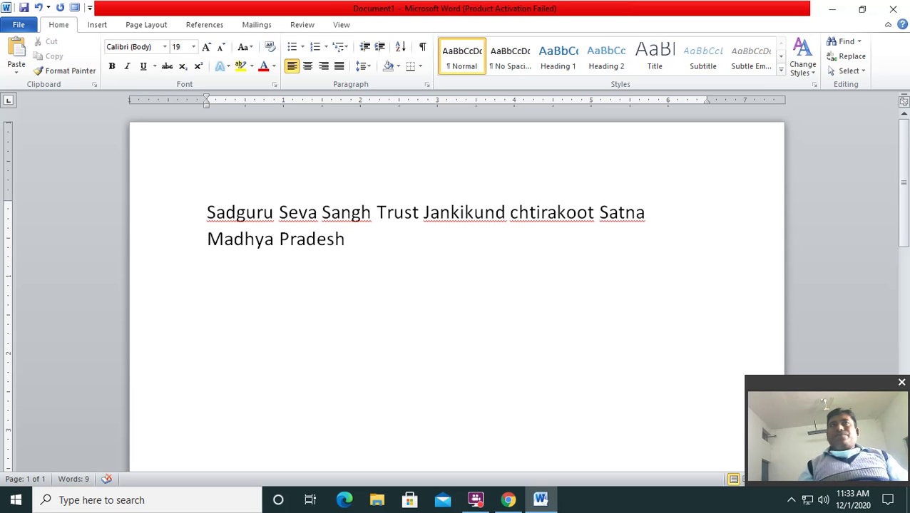
Move the insertion point back and forth between the start and the end of the first text line.
left_click(210, 213)
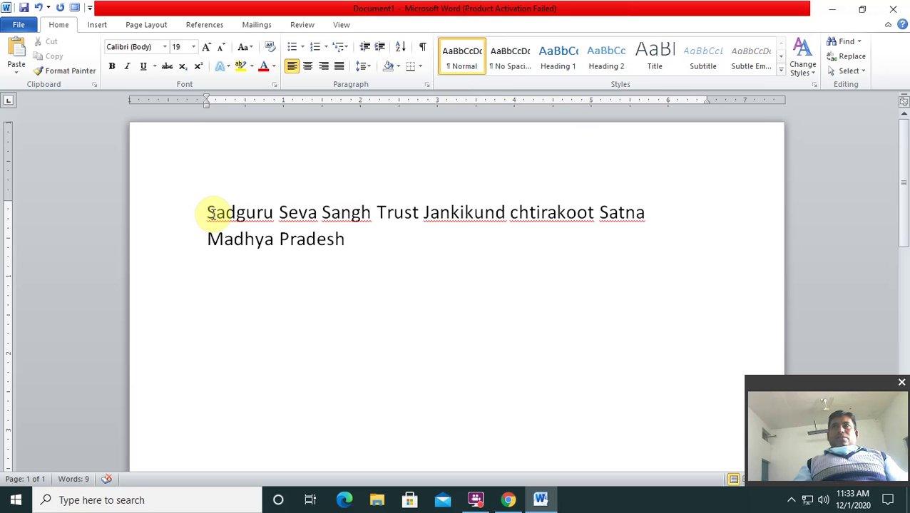
left_click(649, 215)
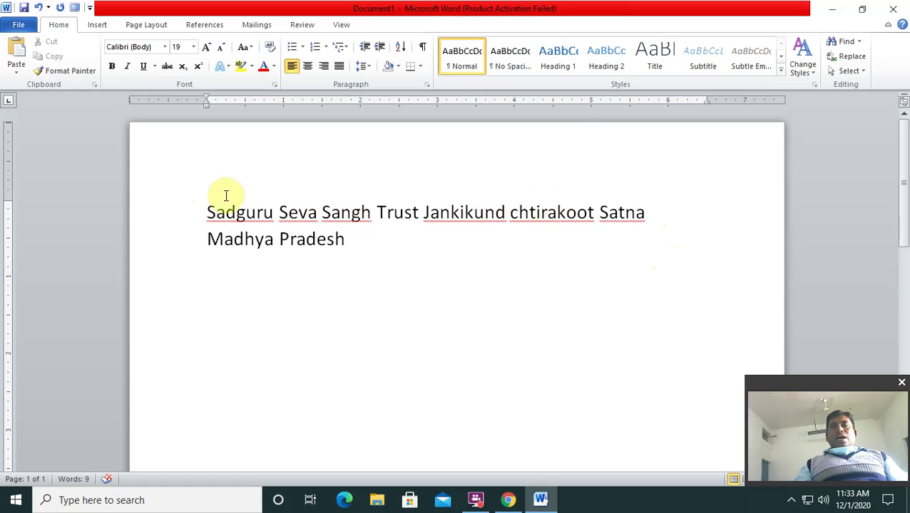
left_click(203, 214)
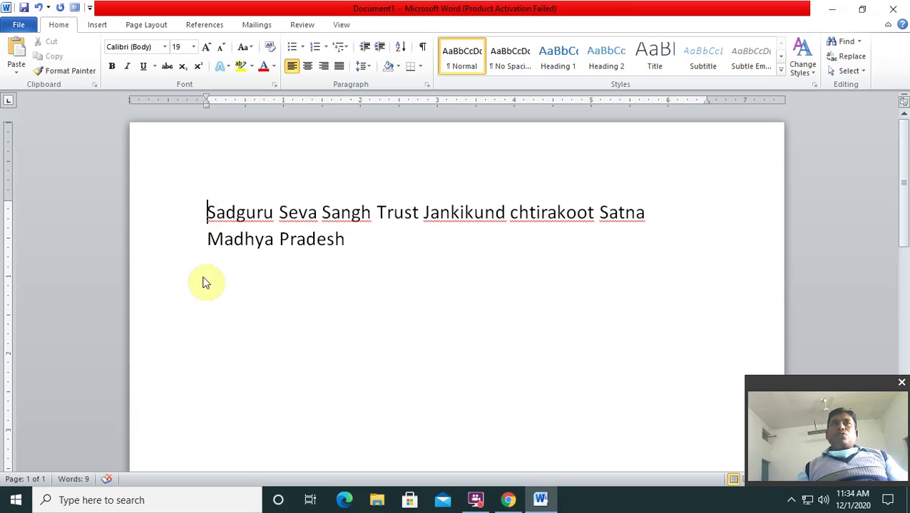
left_click(647, 214)
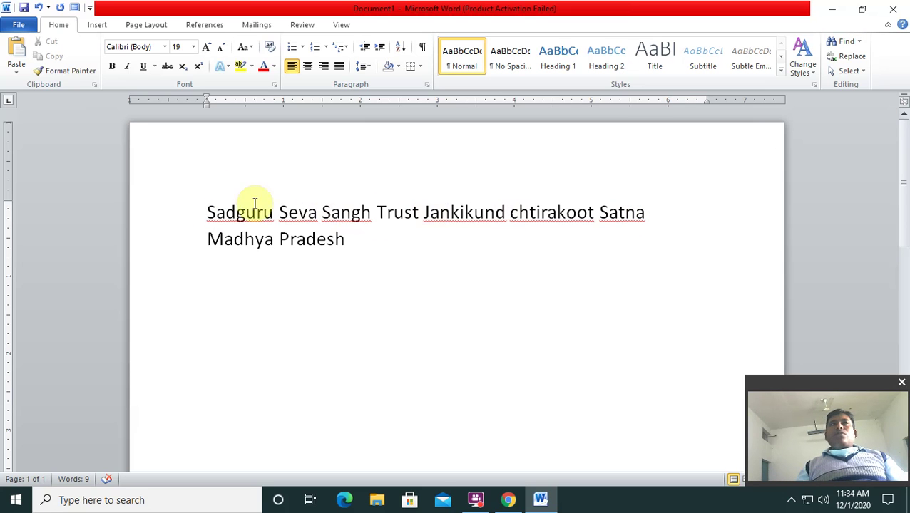
left_click(207, 214)
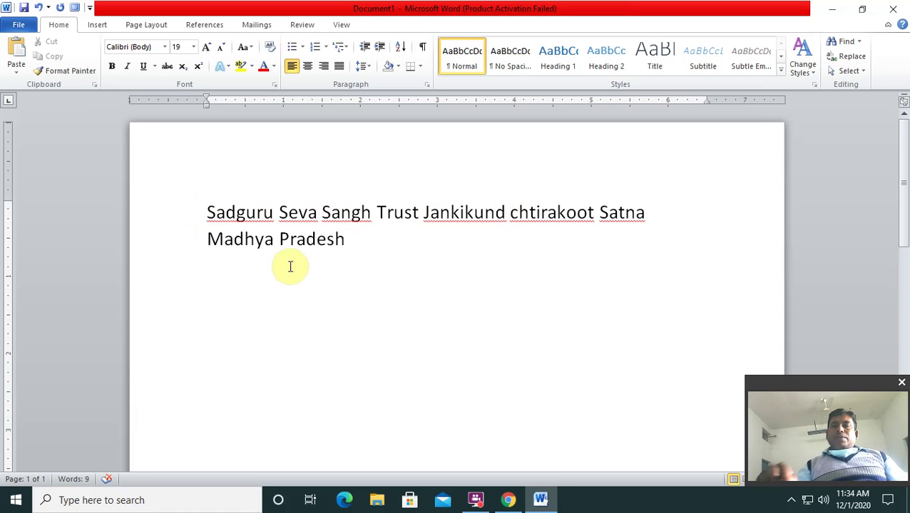
key("End")
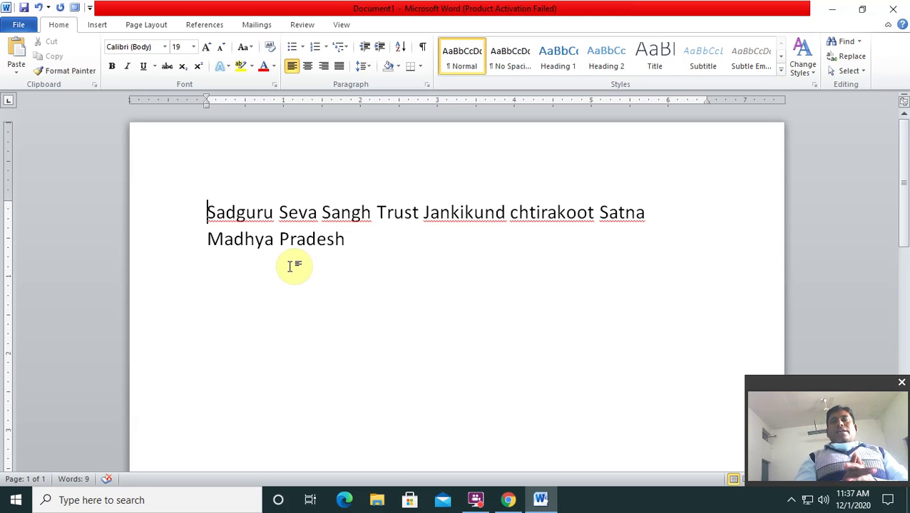
Select the whole first line, clear the selection, and place the insertion point inside the word "Pradesh".
left_click_drag(206, 212, 647, 228)
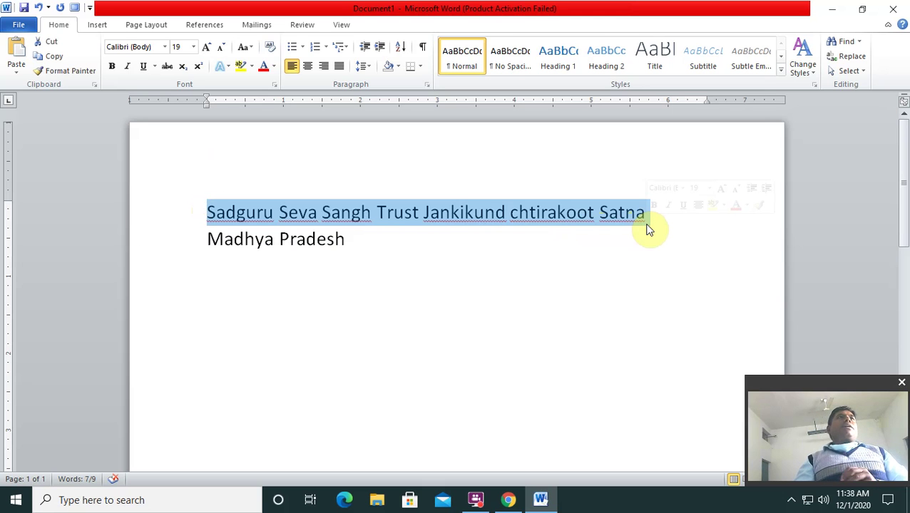
left_click(457, 295)
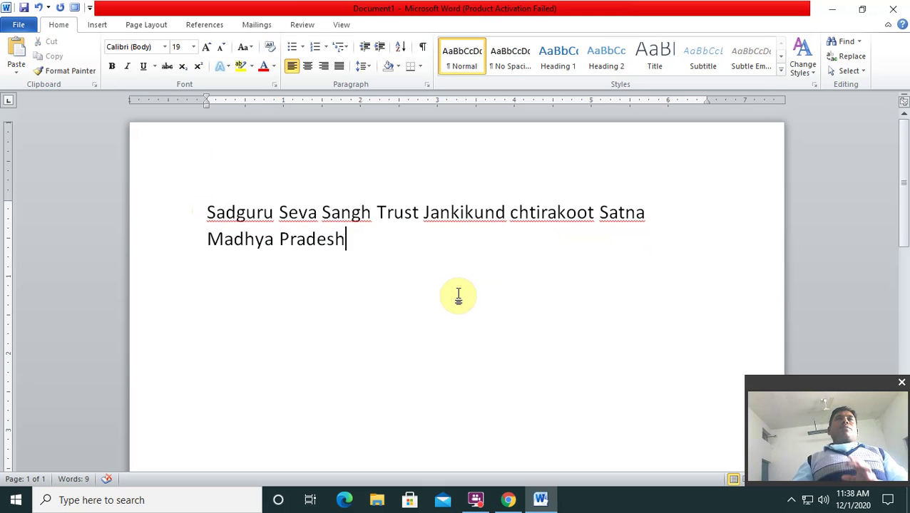
key("ctrl+Left")
key("Right")
key("Right")
key("Right")
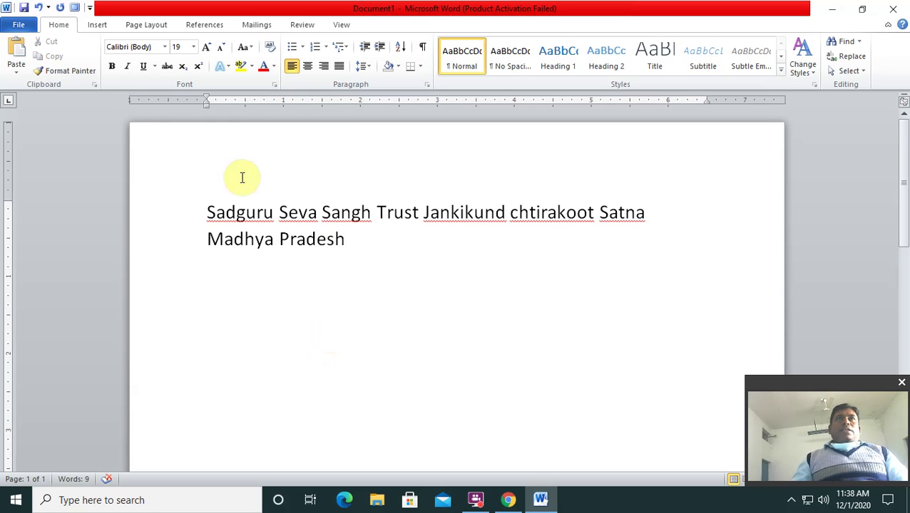
View the available font sizes without choosing one, and place the insertion point before "Pradesh".
left_click(194, 52)
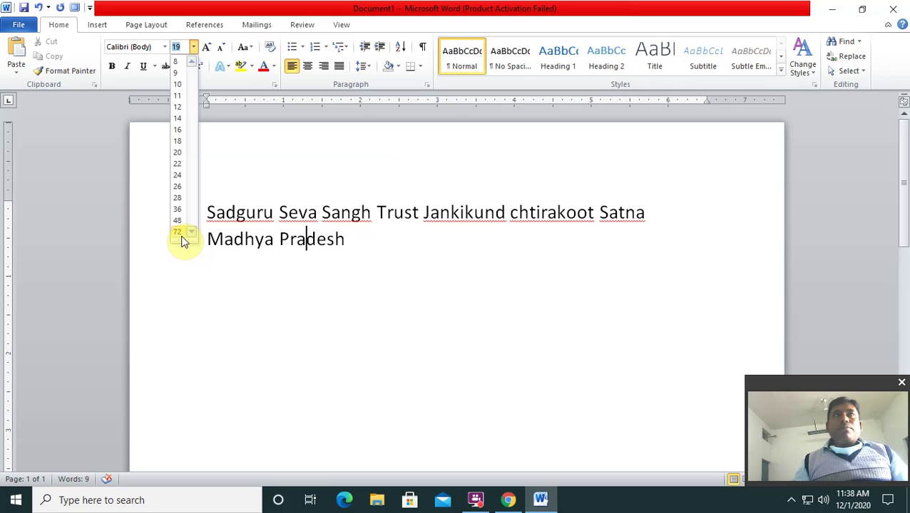
left_click(366, 321)
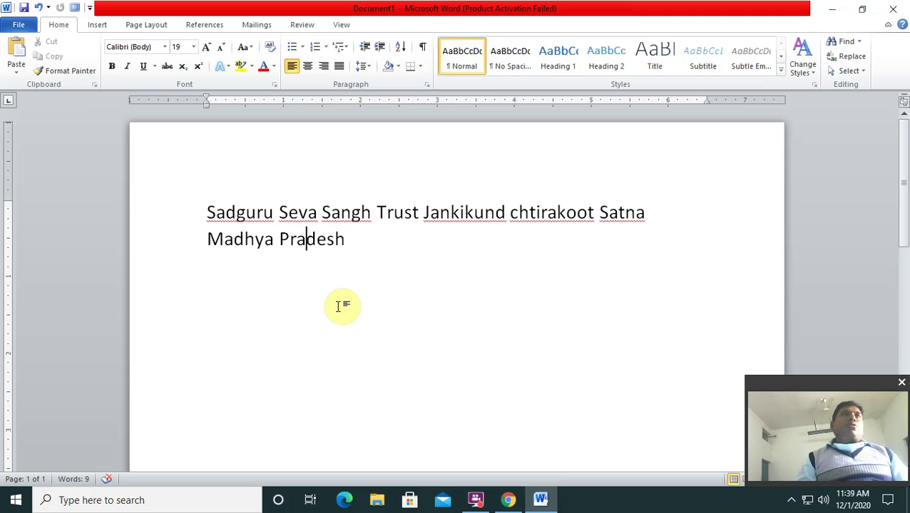
left_click(279, 264)
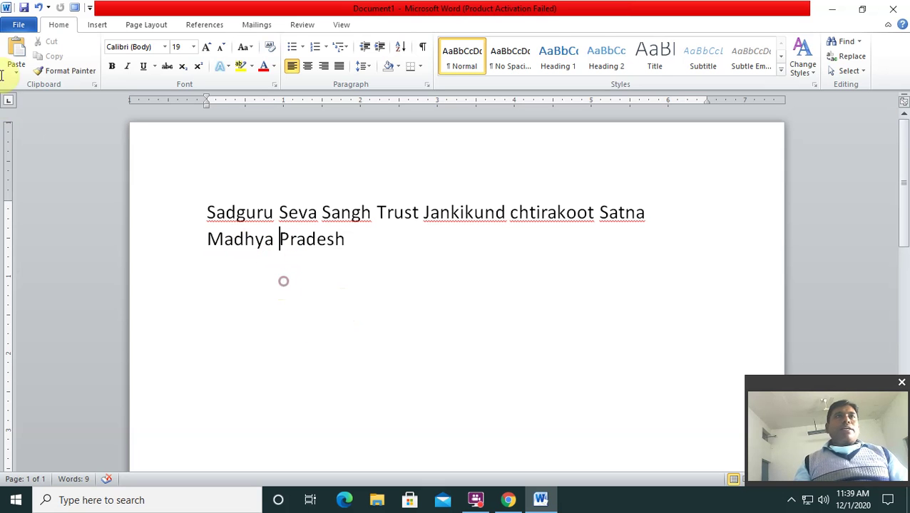
Save the document as a Word Document named "Office Automation" in the Documents subfolder that holds the bca file.
left_click(20, 26)
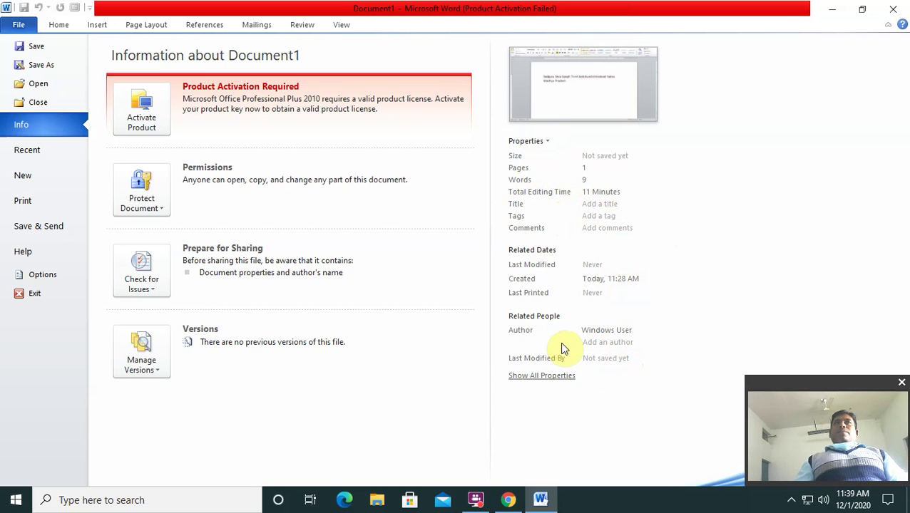
left_click(37, 50)
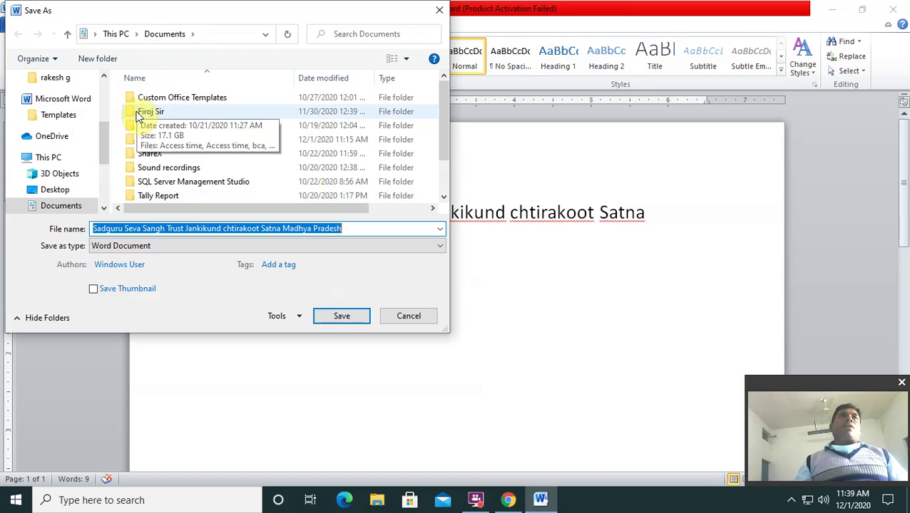
double_click(139, 114)
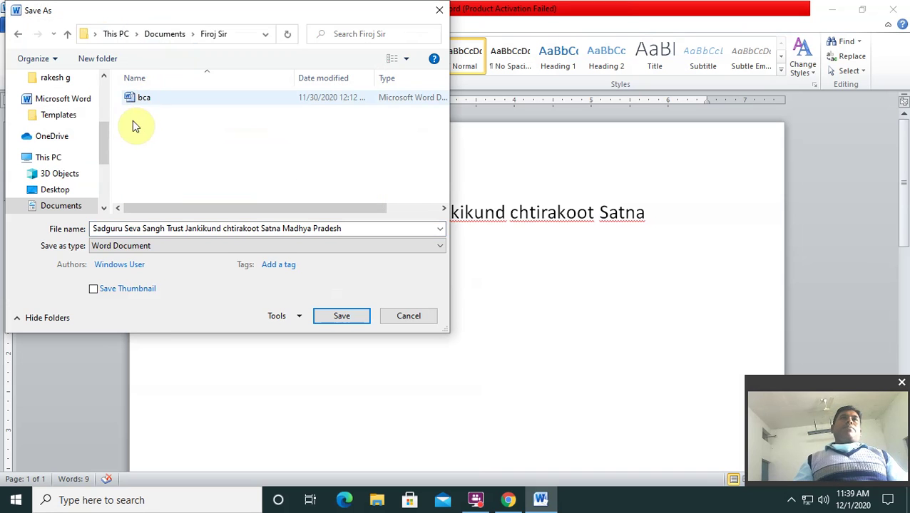
triple_click(368, 228)
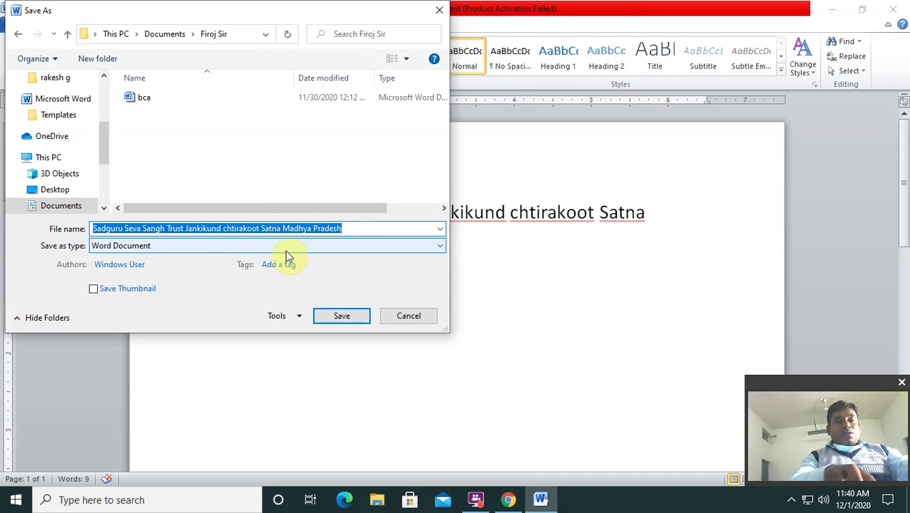
type("Office Au")
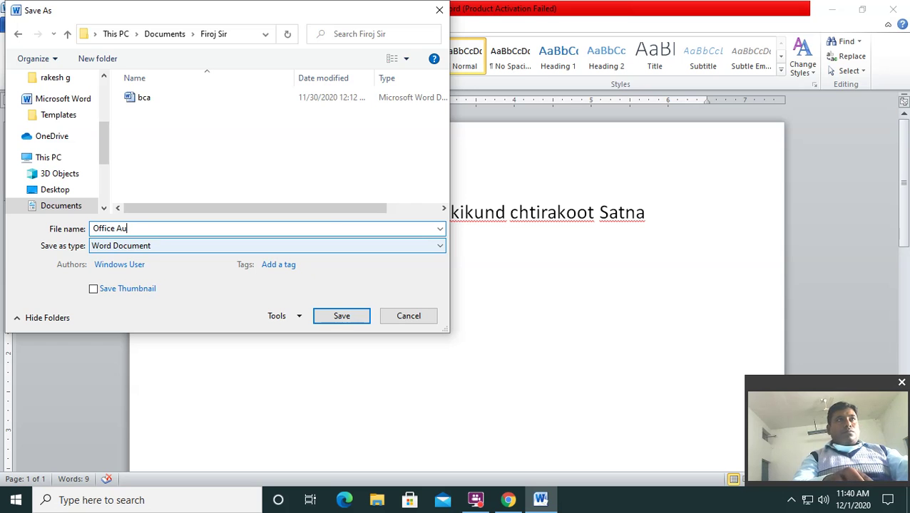
type("tomation")
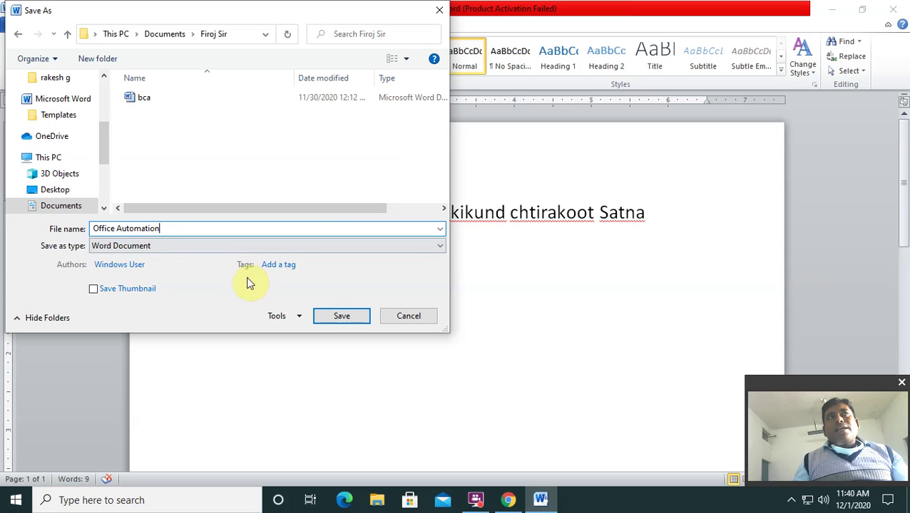
left_click(343, 319)
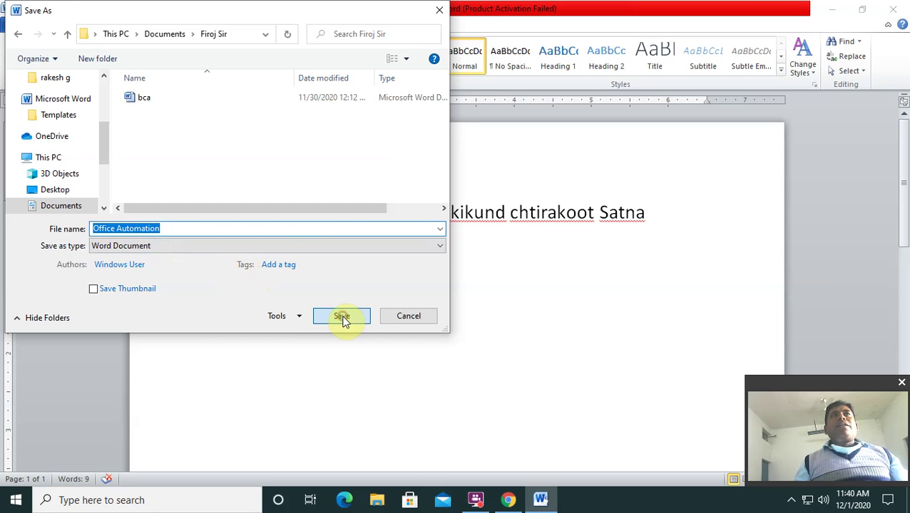